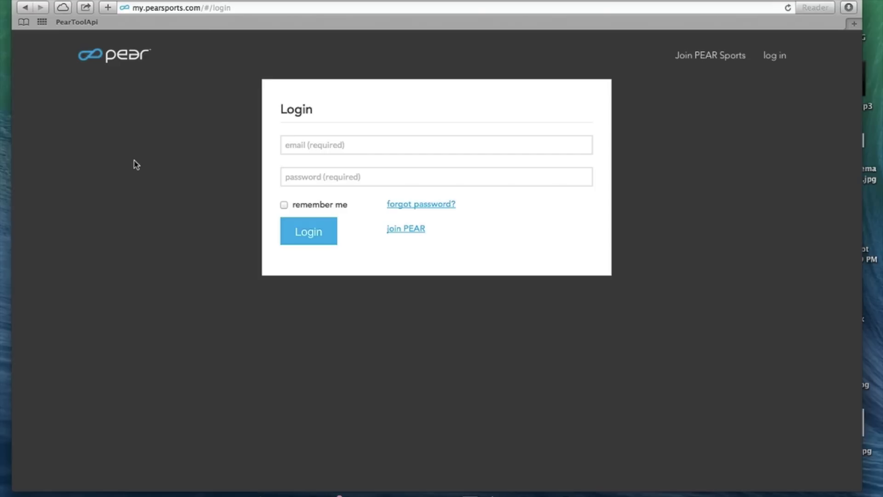
Step: Reload the login page by entering my.pearsports.com in the address bar
left_click(188, 6)
left_click(271, 5)
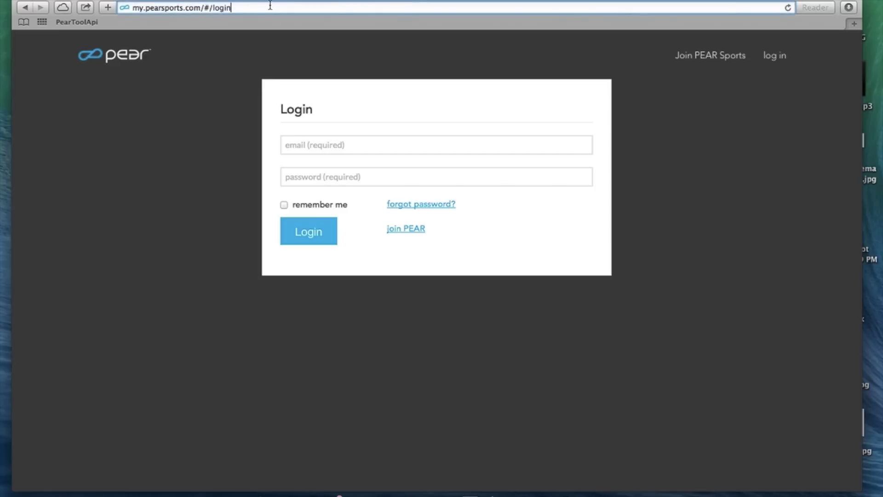
key("super+a")
type("my.pearspor")
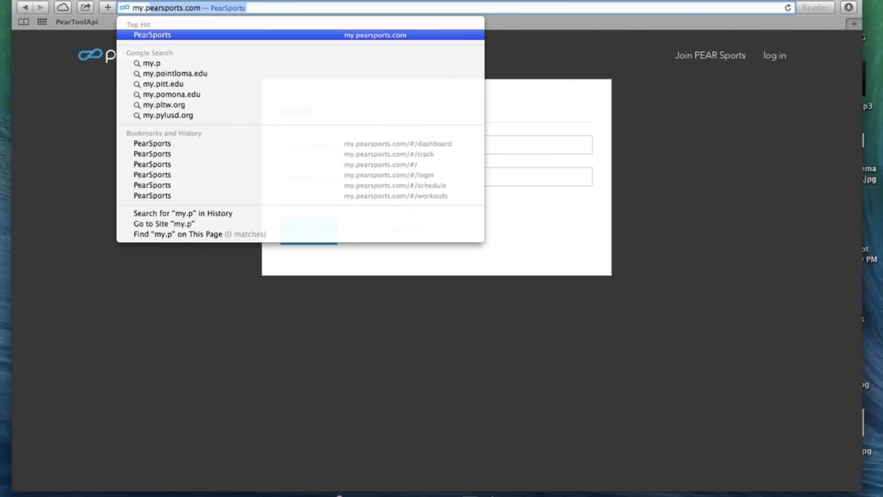
type("ts.com")
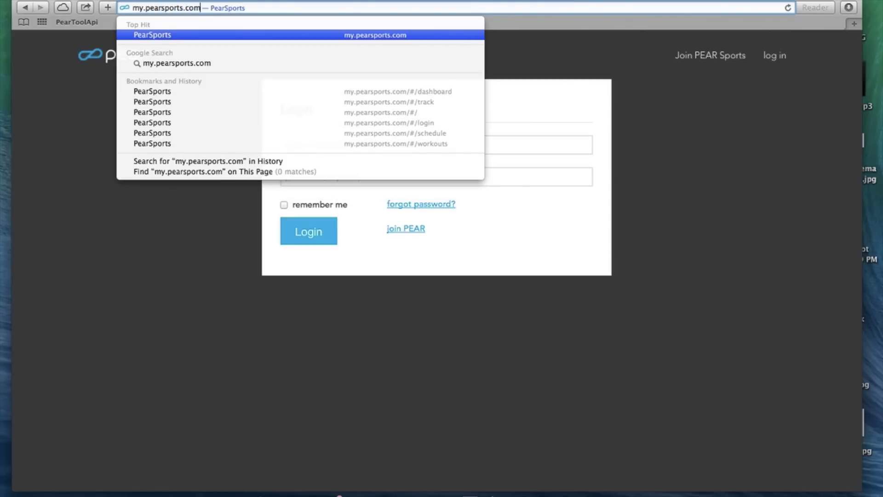
key("Return")
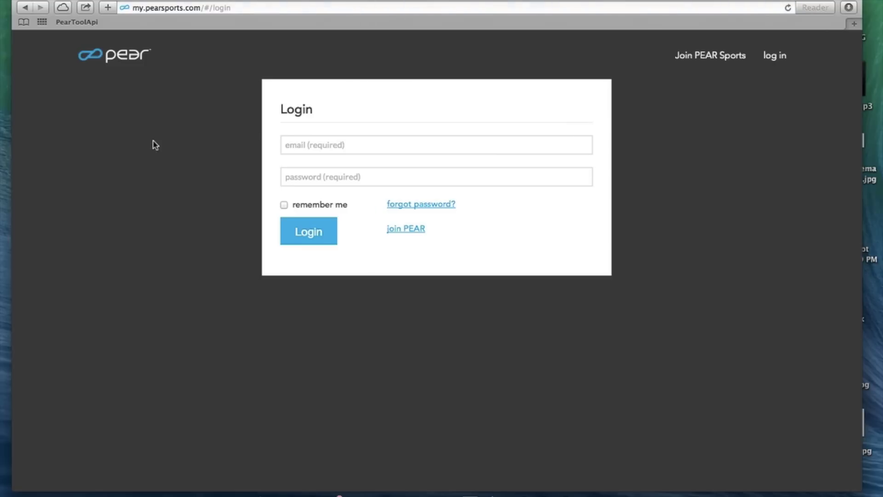
Step: Sign in with the account e-mail and password
left_click(299, 148)
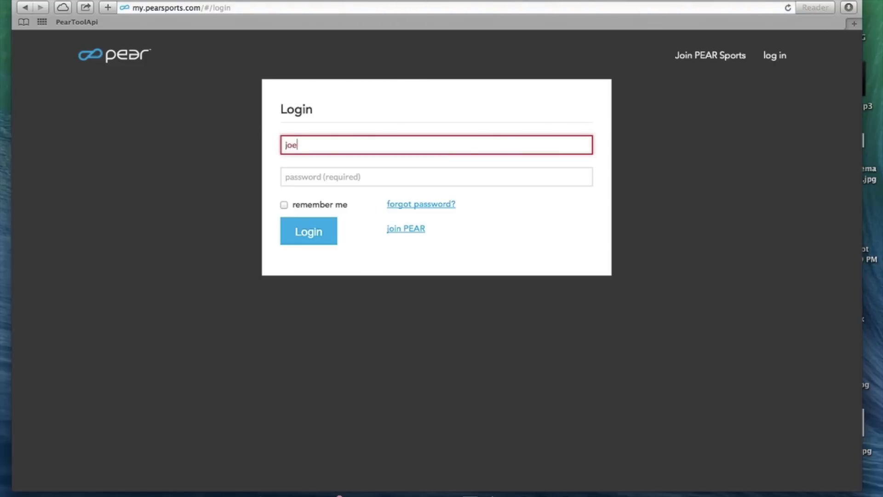
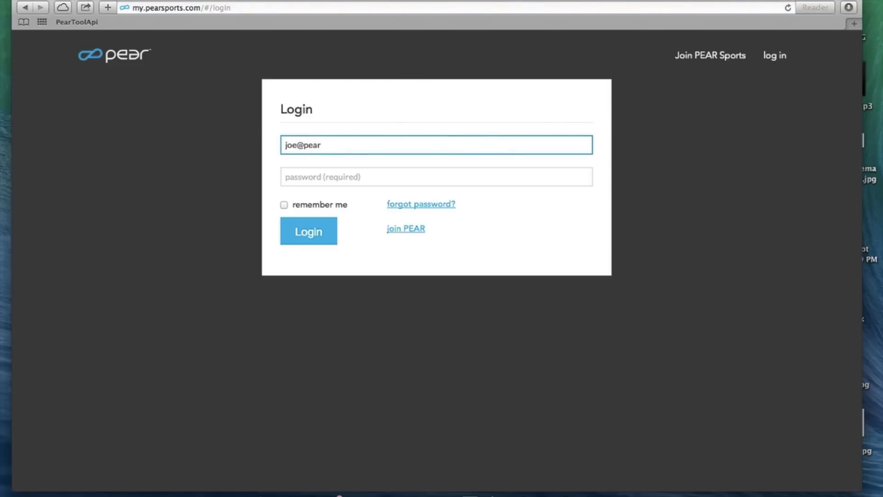
key("Tab")
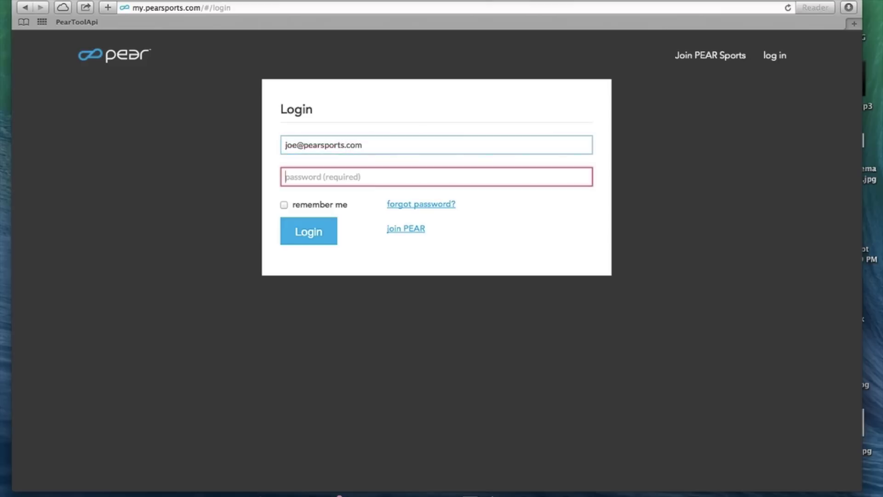
type("•••")
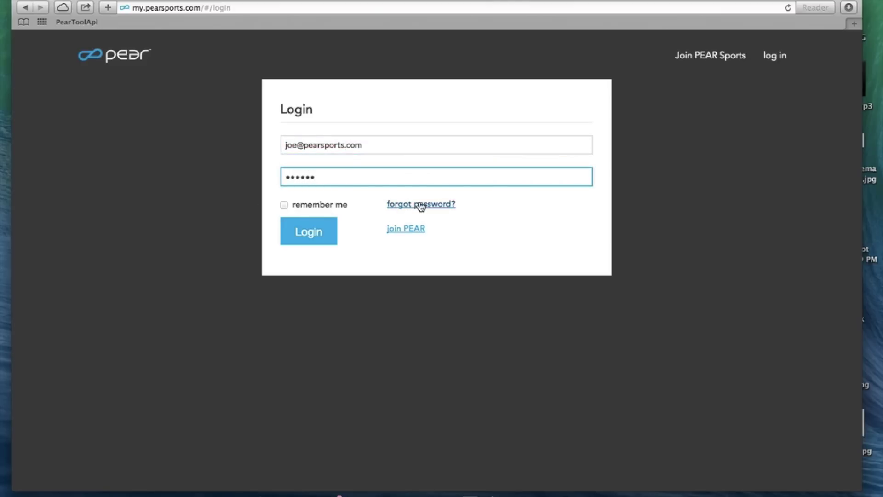
left_click(302, 234)
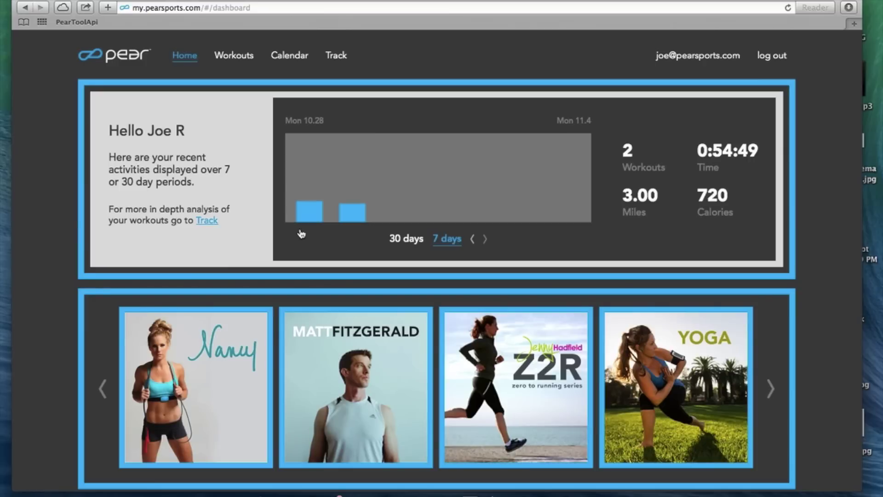
Step: Show the last 30 days of activity on the dashboard chart
mouse_move(312, 139)
mouse_move(353, 217)
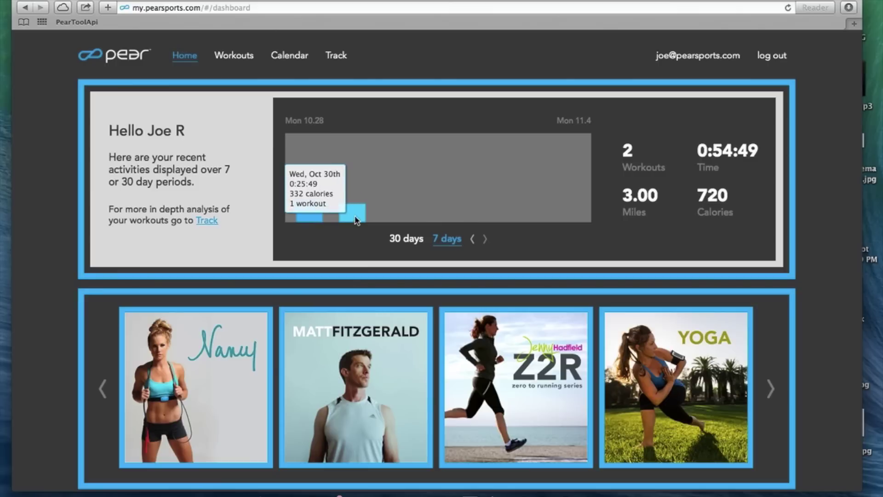
left_click(406, 239)
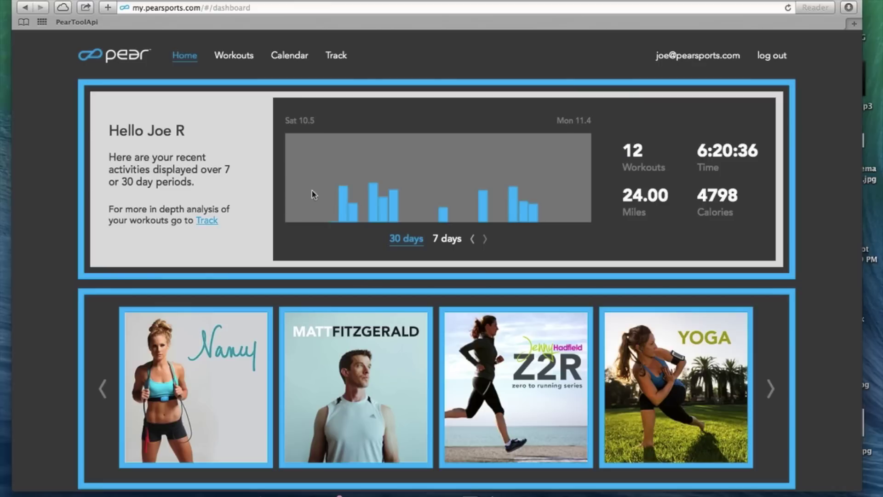
Step: Page the featured training programs carousel forward and then back
scroll(285, 210, "down", 1)
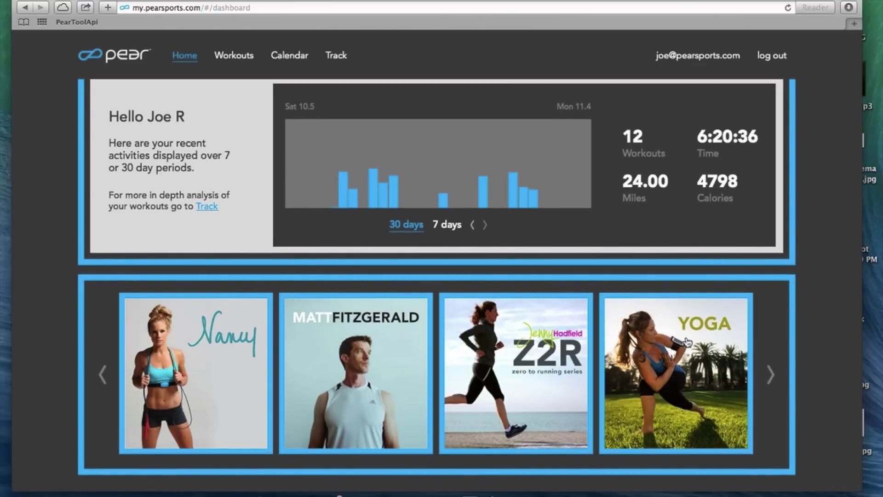
left_click(771, 373)
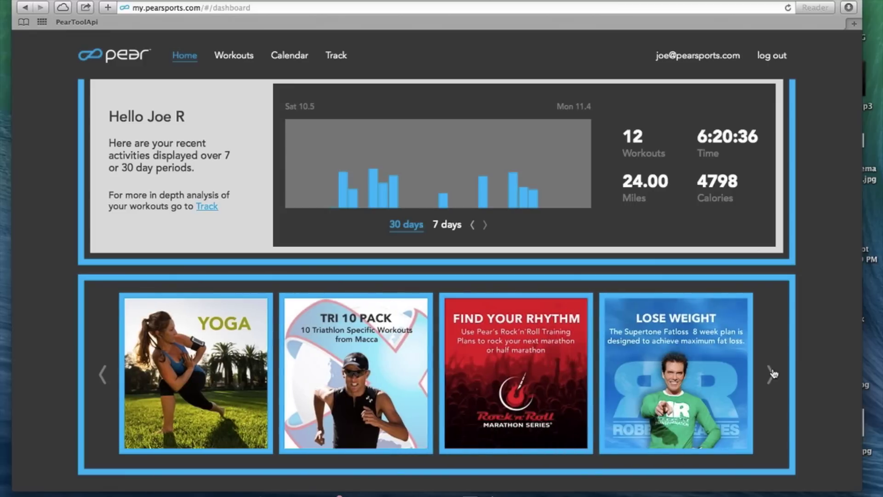
left_click(101, 381)
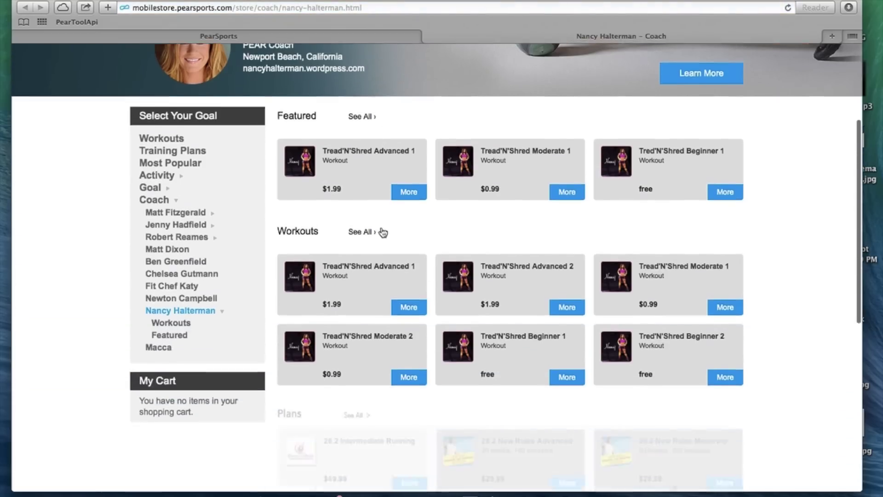
Step: Leave the coach's store page via 'GO BACK TO MY WORKOUTS'
scroll(383, 230, "up", 6)
left_click(621, 83)
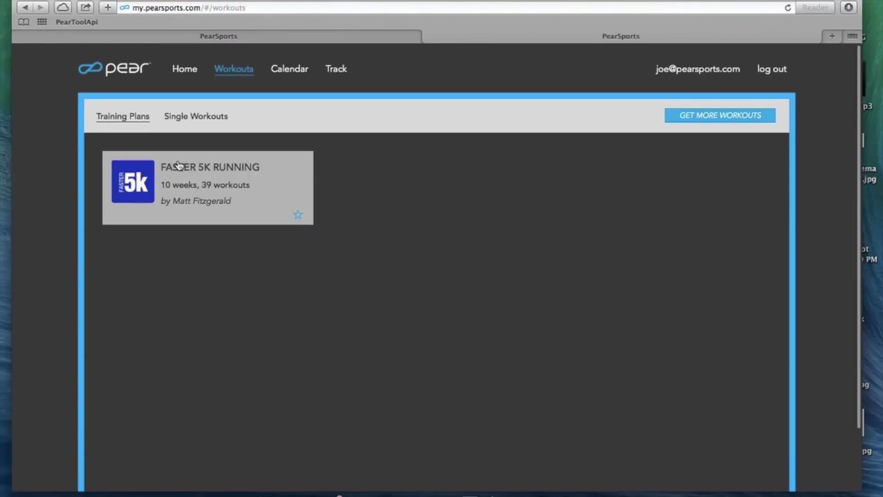
Step: Move from Single Workouts to the home dashboard and back to the Workouts page
left_click(216, 126)
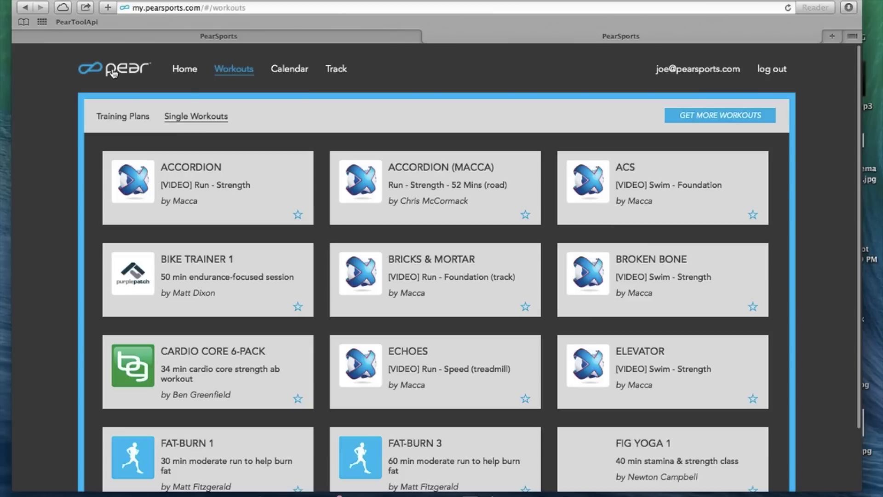
left_click(112, 73)
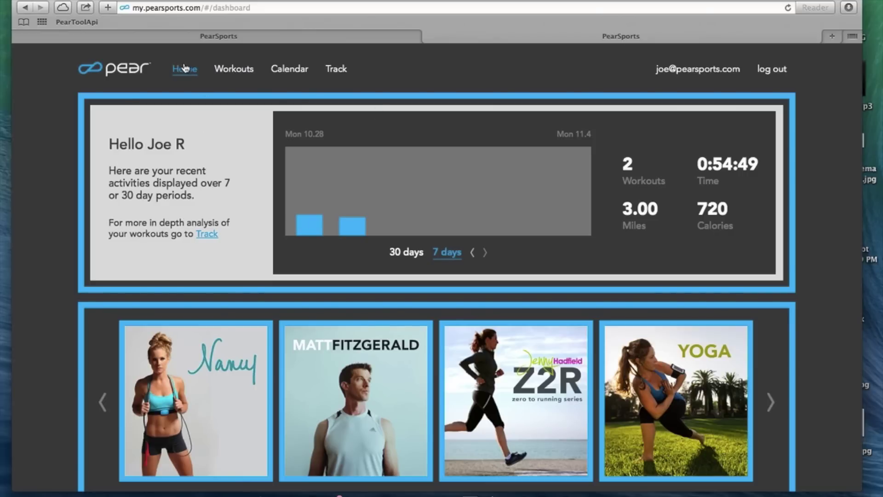
left_click(231, 71)
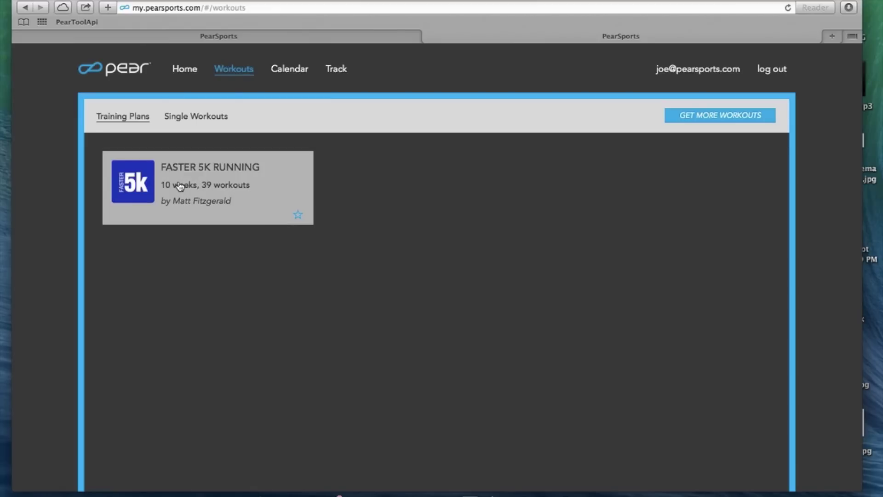
Step: View and close the Faster 5K Running plan details, then list single workouts
left_click(215, 174)
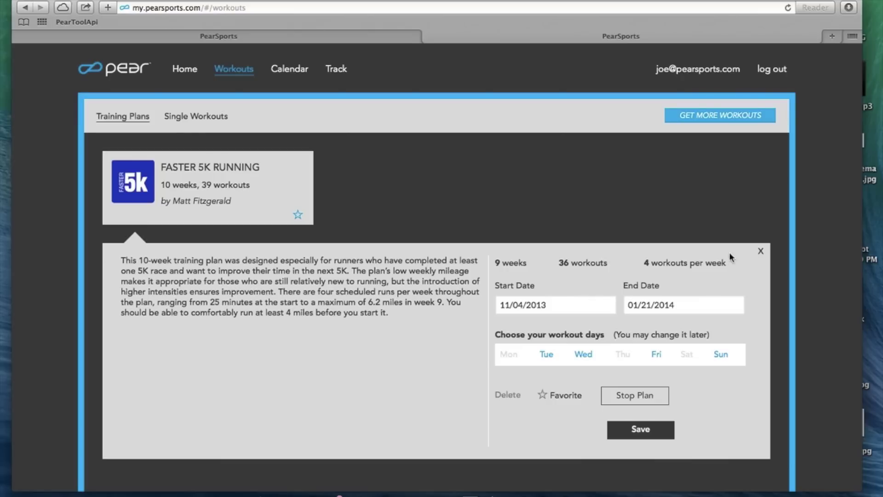
left_click(761, 251)
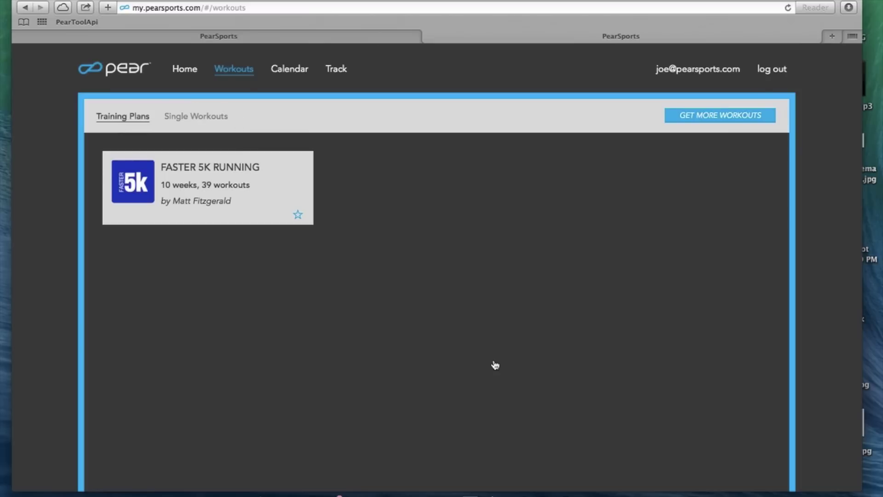
left_click(212, 116)
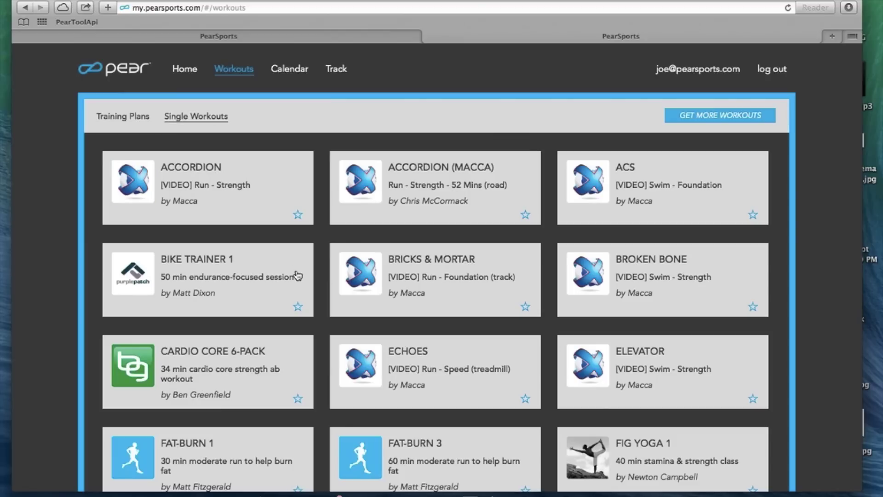
scroll(451, 253, "down", 3)
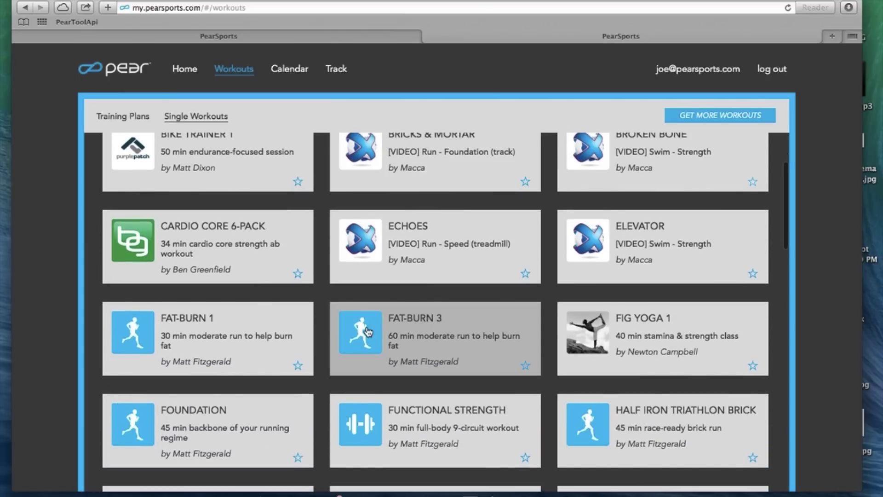
left_click(368, 332)
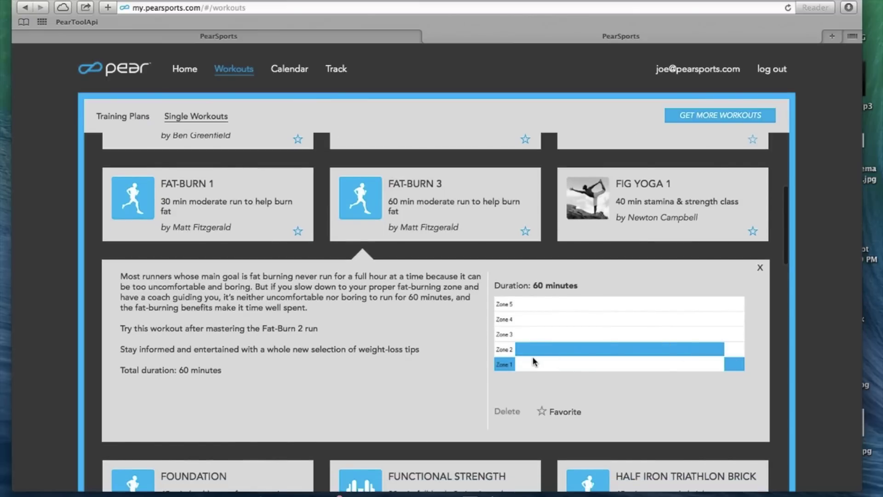
left_click(761, 269)
scroll(419, 310, "down", 15)
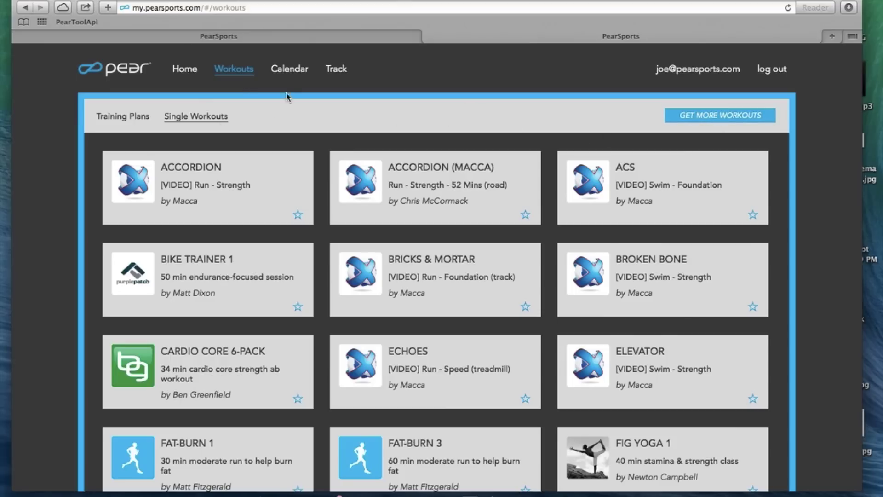
left_click(300, 71)
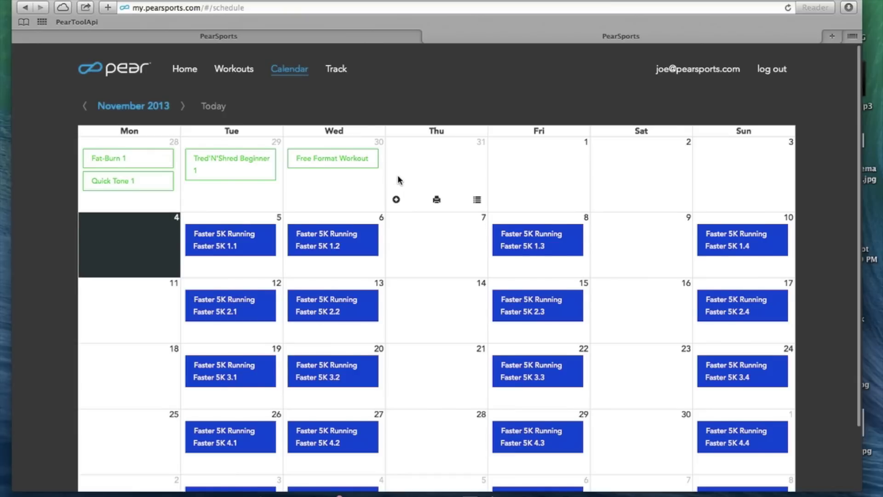
Step: Scroll through the November 2013 calendar's Faster 5K Running sessions
scroll(398, 177, "down", 2)
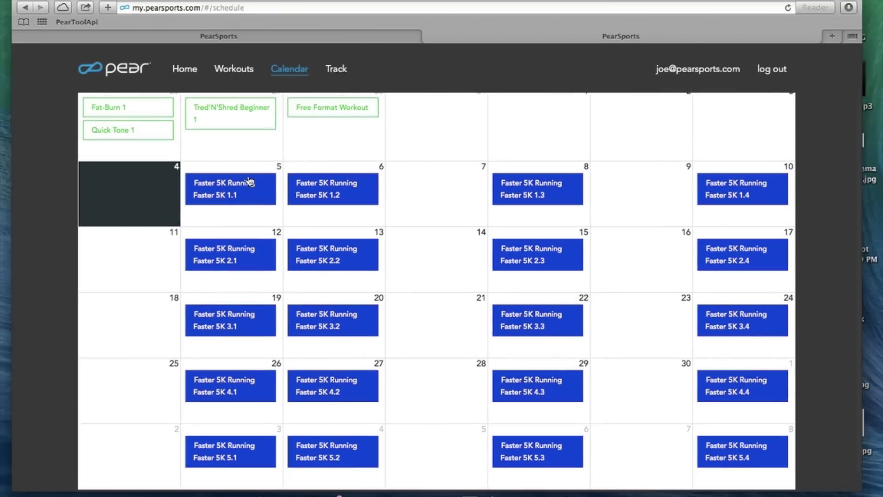
scroll(414, 321, "up", 2)
scroll(413, 320, "down", 1)
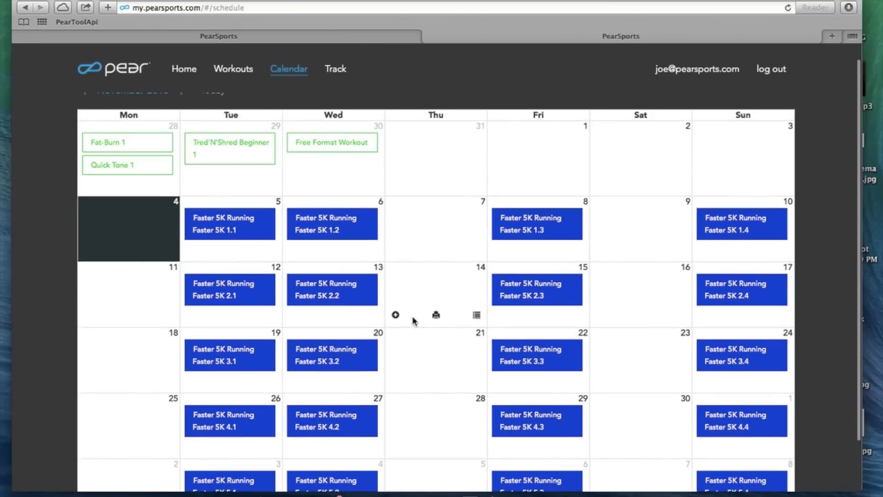
scroll(413, 321, "down", 2)
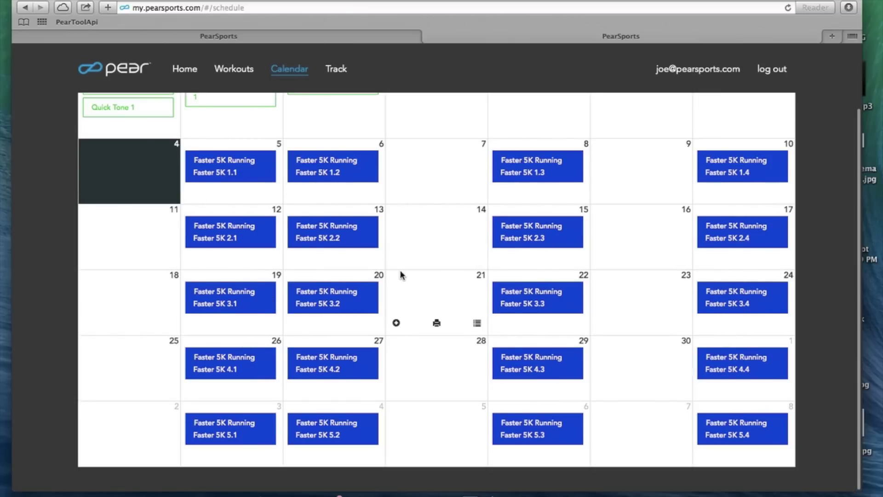
scroll(400, 274, "up", 3)
Step: Try logging a manual workout on November 6, dismiss the warning, and view late October
left_click(375, 254)
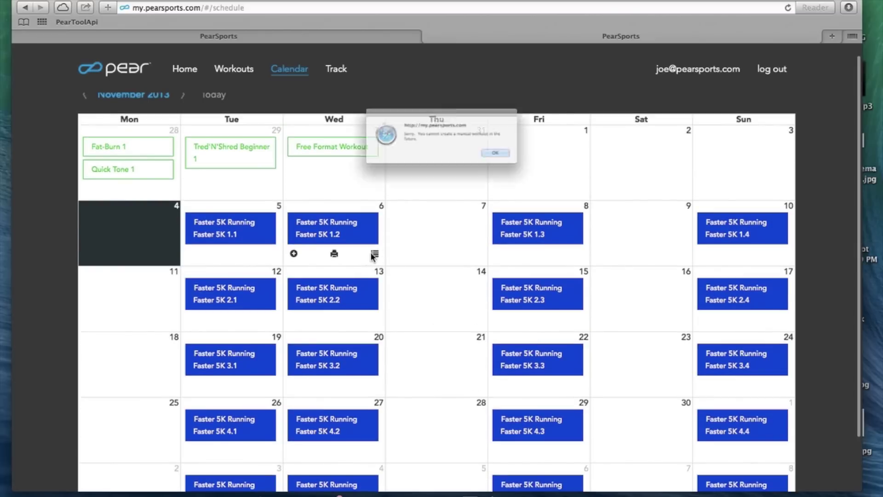
left_click(533, 166)
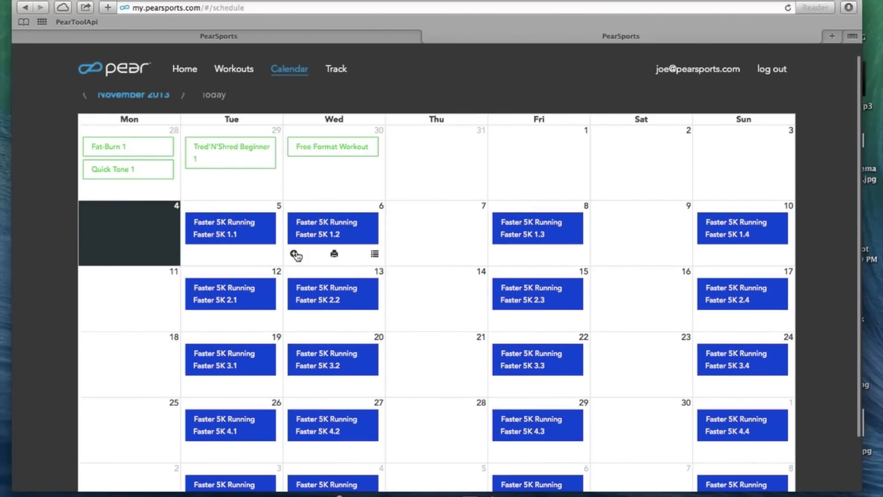
scroll(296, 256, "up", 1)
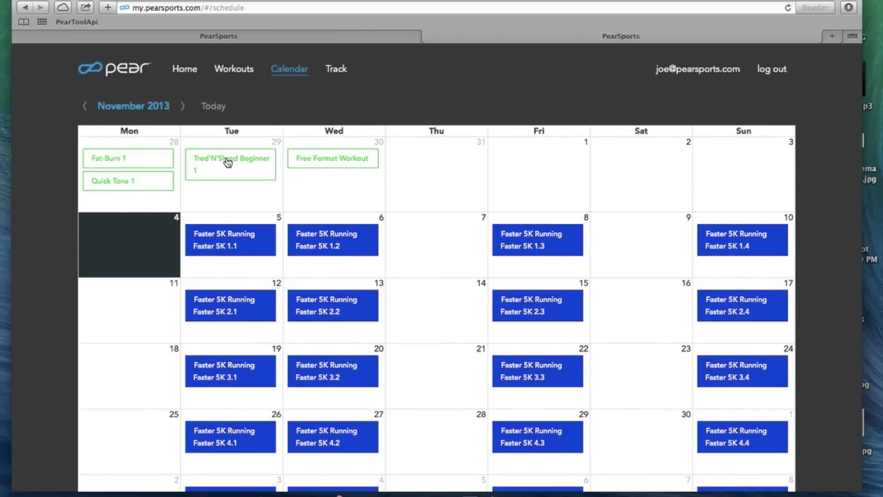
left_click(227, 162)
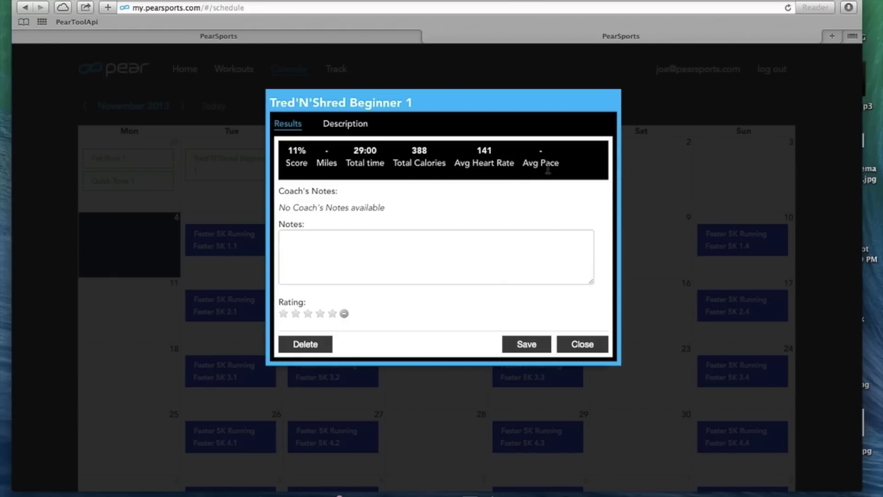
left_click(347, 123)
scroll(340, 279, "down", 2)
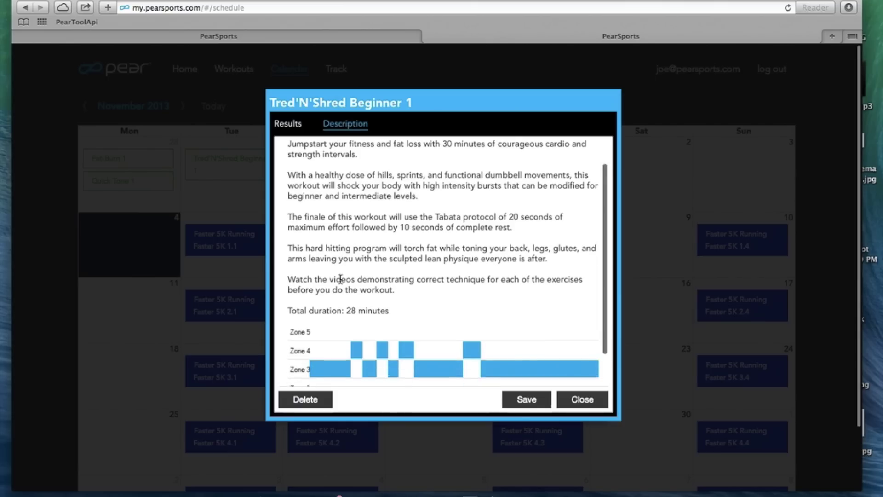
scroll(341, 279, "down", 3)
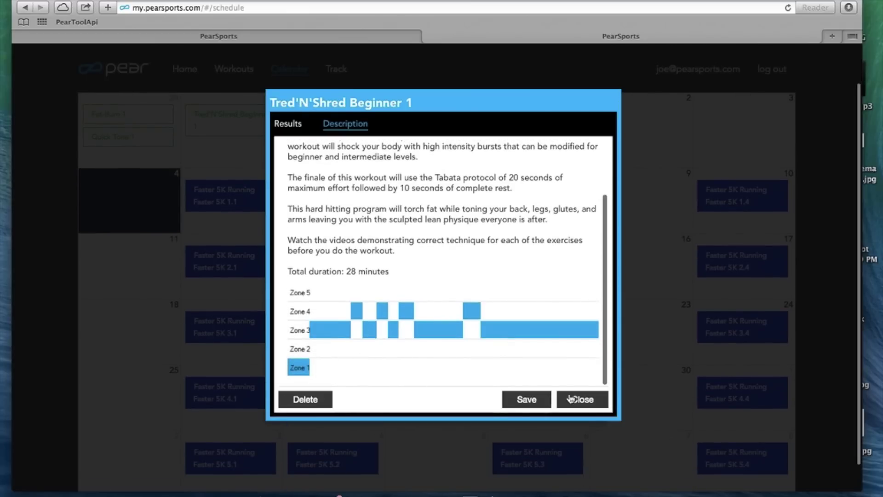
left_click(583, 399)
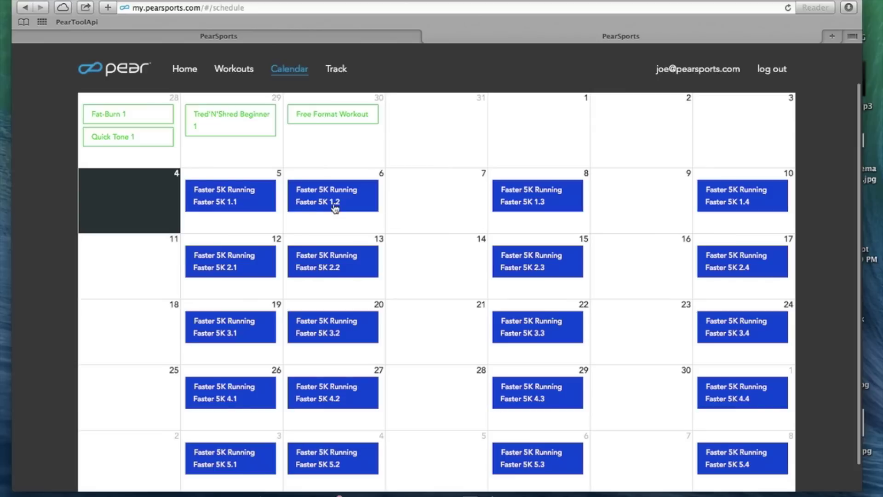
scroll(336, 208, "up", 2)
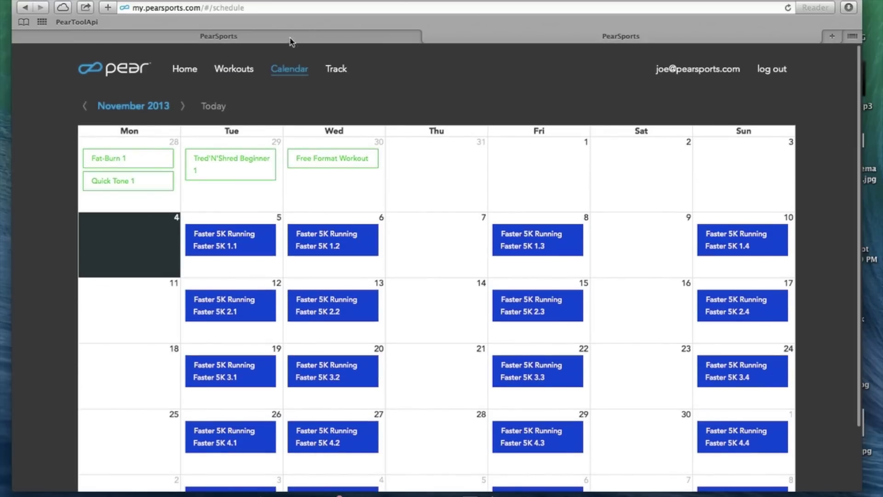
Step: Open the Track workout analysis and show its stats for 2012
left_click(336, 71)
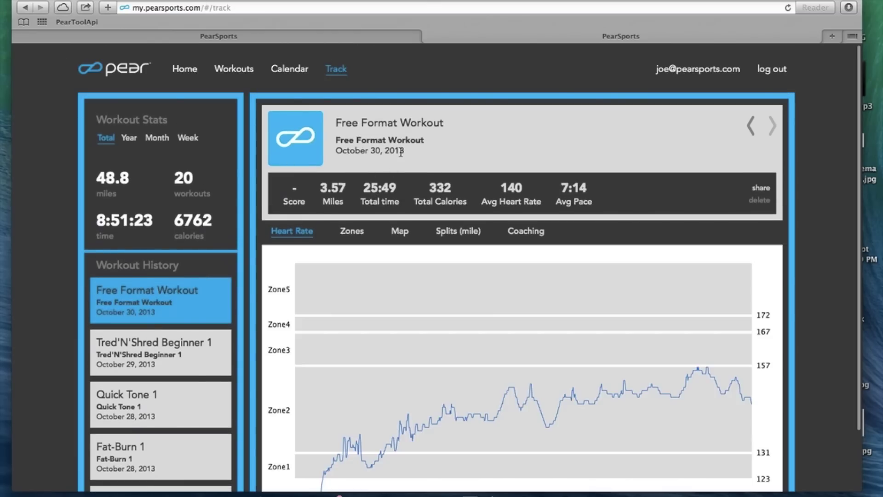
scroll(372, 313, "down", 1)
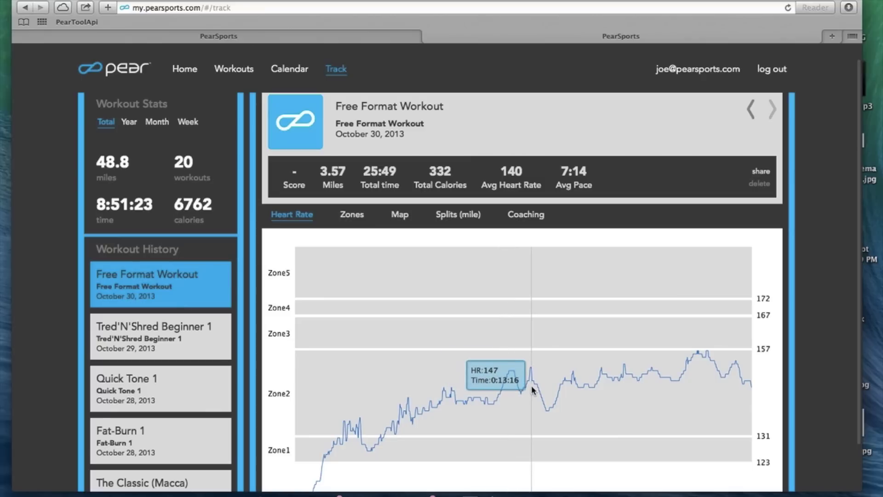
left_click(129, 122)
left_click(116, 156)
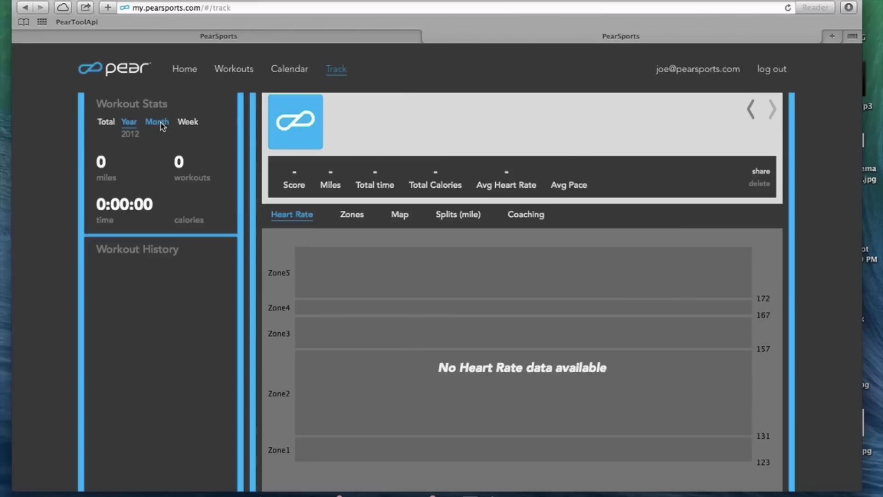
Step: Switch the yearly stats to 2013 and scroll the Workout History list
left_click(129, 120)
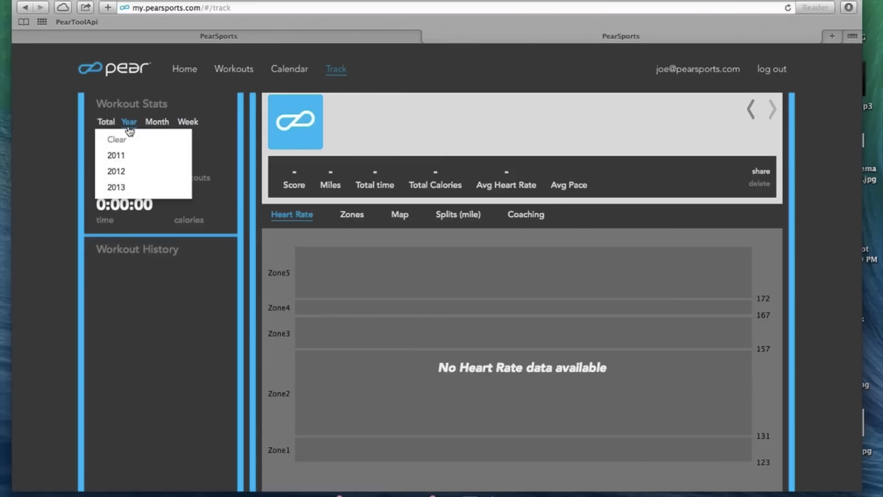
left_click(131, 185)
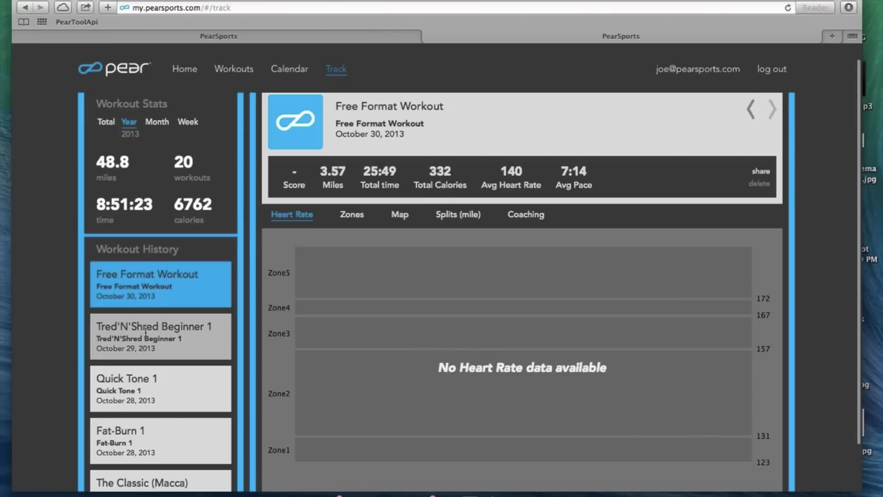
scroll(145, 322, "down", 5)
scroll(146, 336, "down", 5)
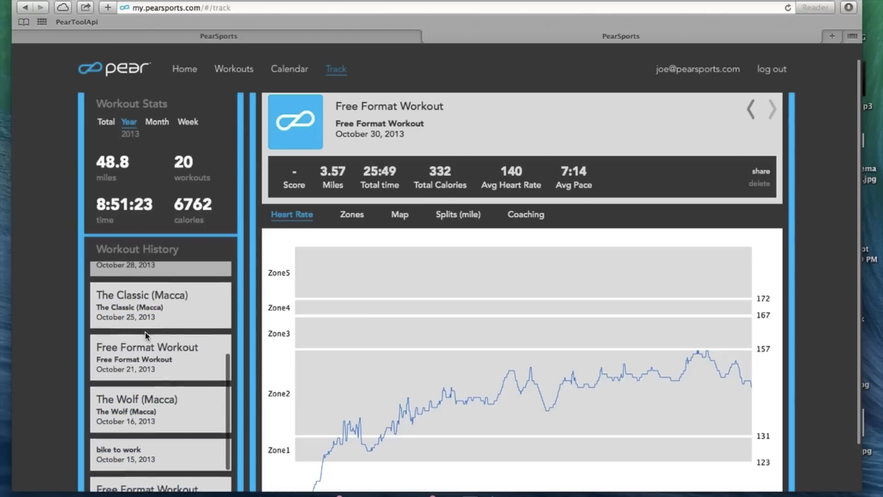
Step: Load The Wolf (Macca) workout analysis and show its heart-rate zone chart
left_click(145, 332)
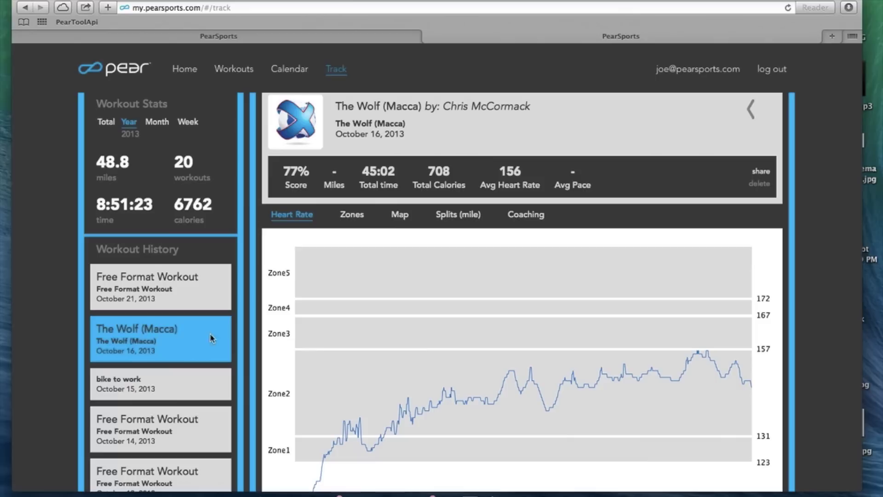
scroll(401, 322, "down", 1)
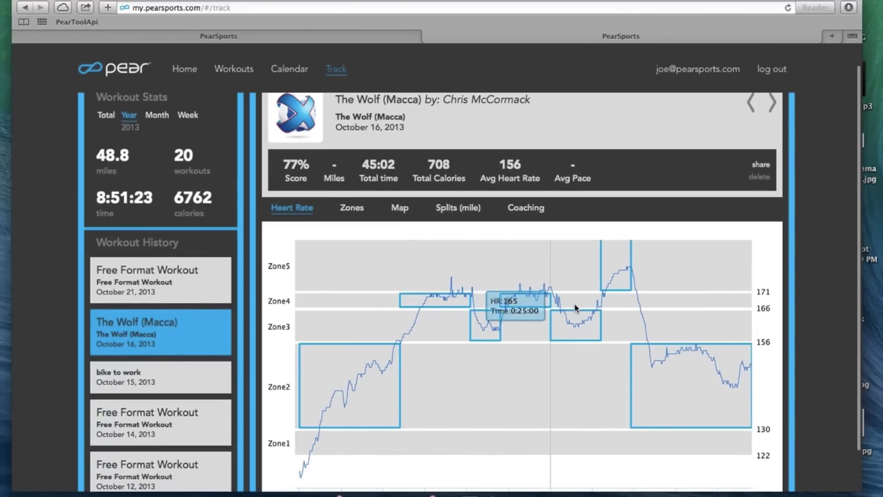
scroll(339, 210, "up", 2)
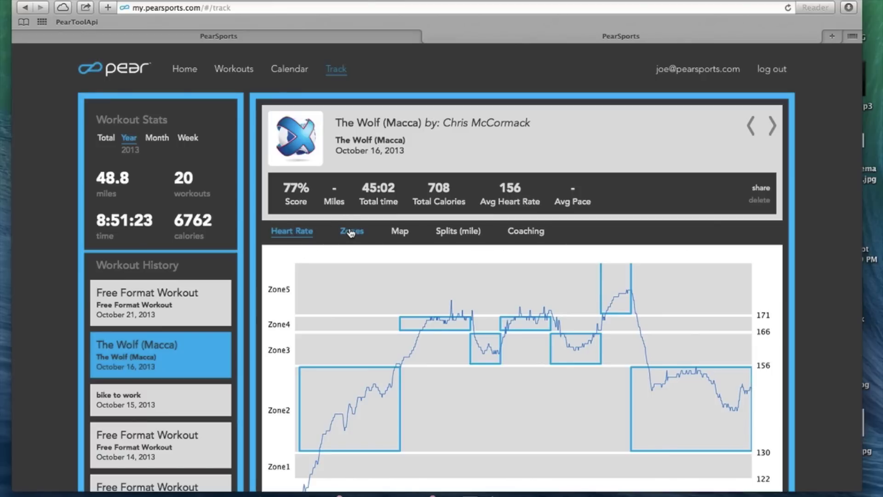
left_click(352, 232)
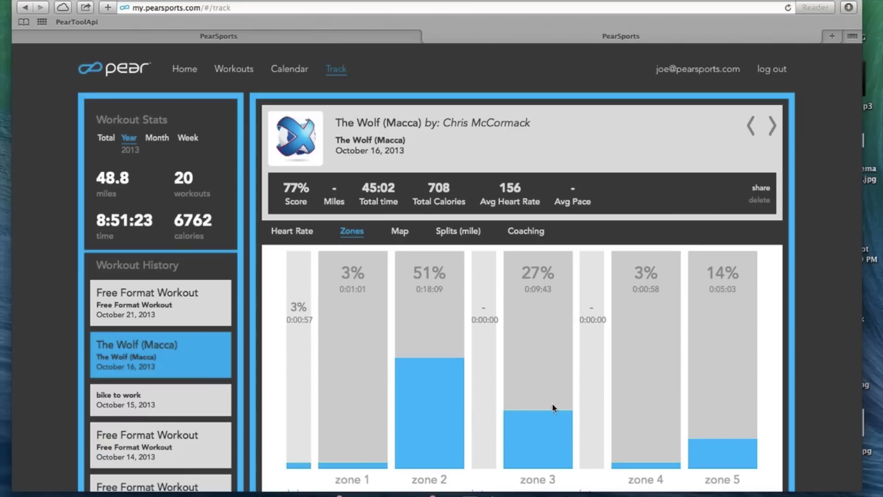
Step: View The Wolf (Macca) route map, mile splits and empty coaching notes, then try sharing
left_click(400, 234)
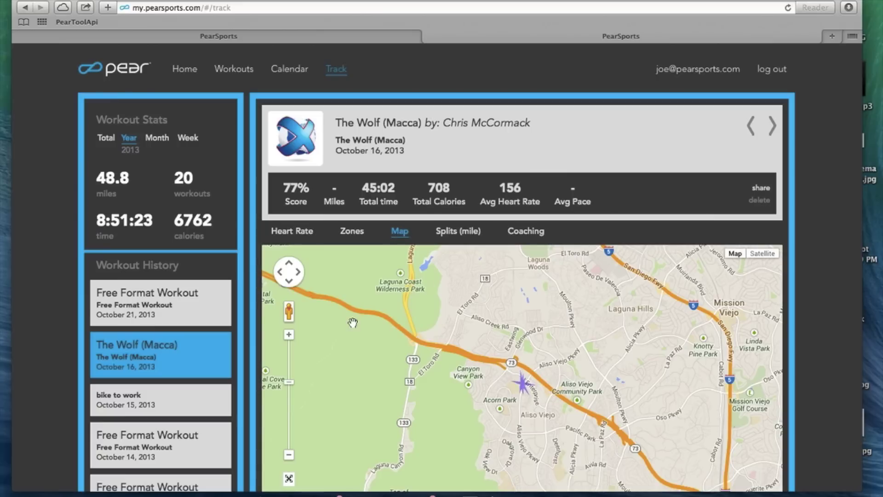
left_click(459, 235)
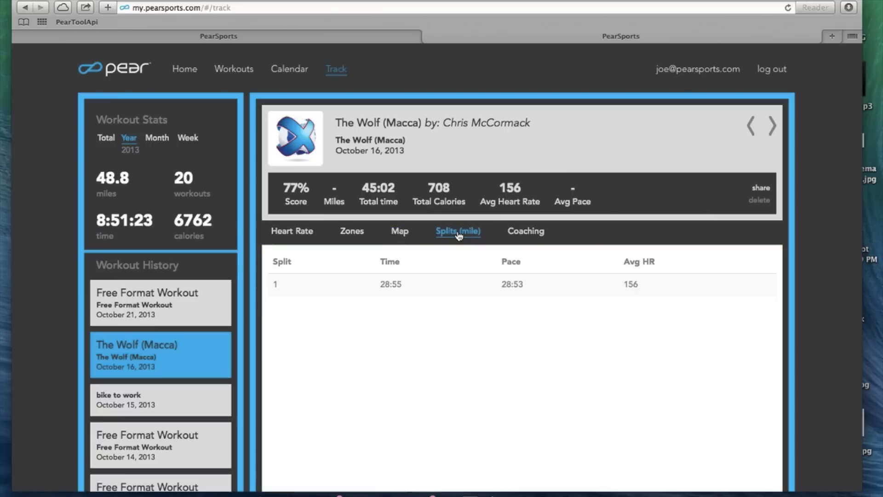
left_click(530, 234)
scroll(531, 317, "down", 3)
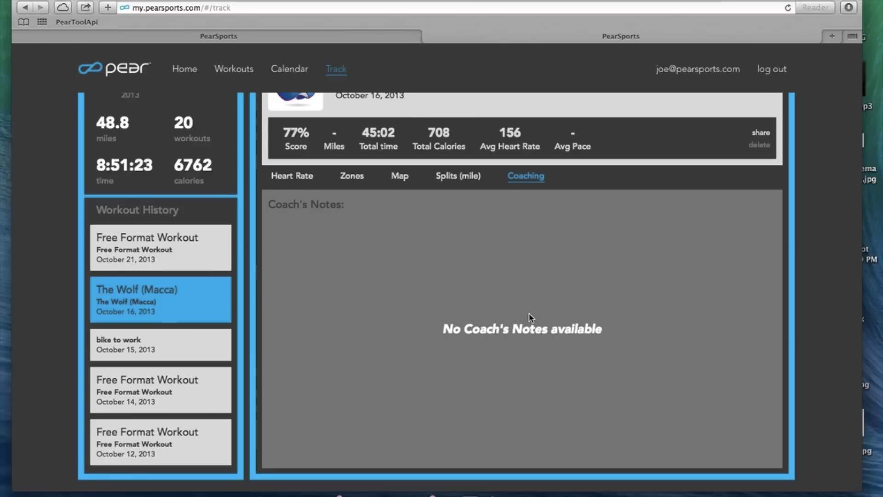
scroll(532, 318, "up", 3)
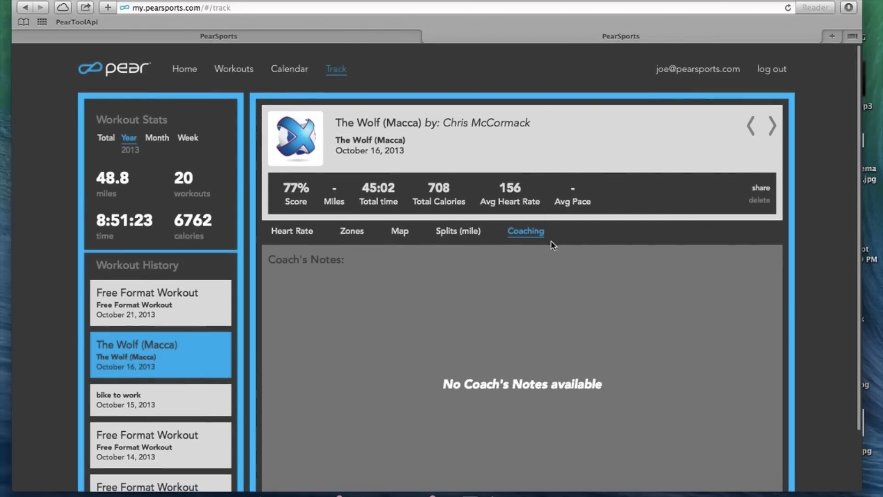
left_click(760, 196)
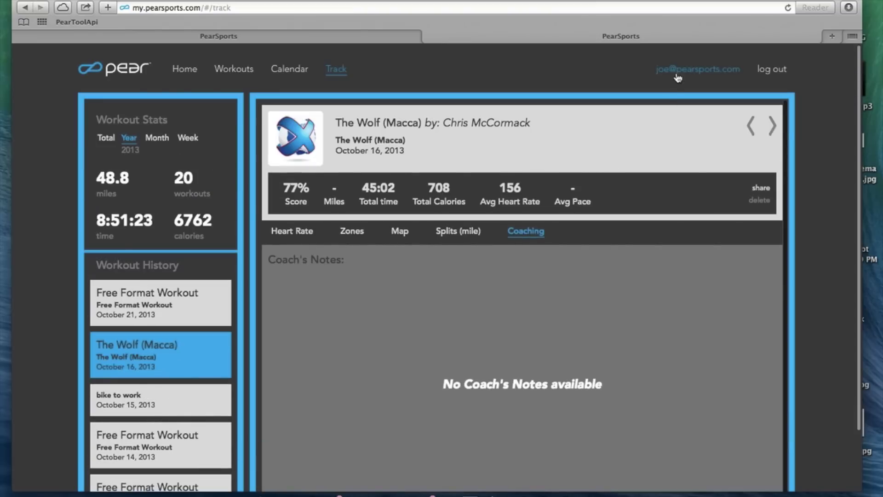
left_click(681, 73)
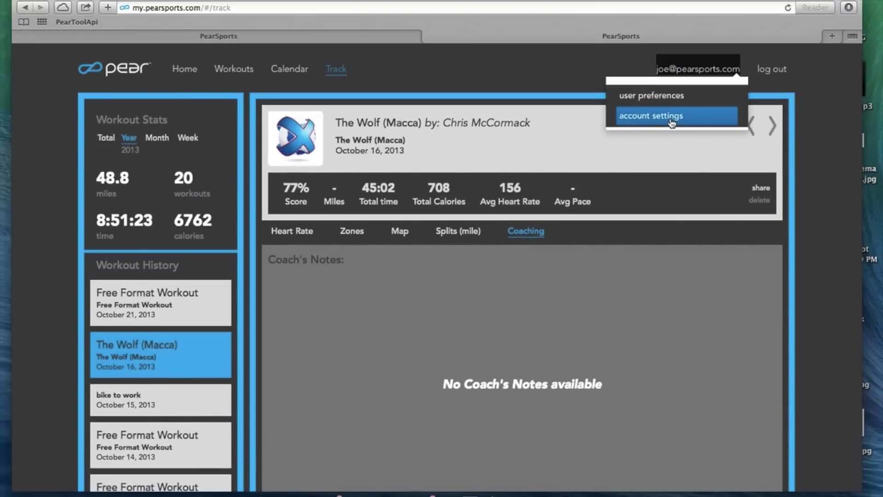
Step: Set the daily e-mail workout reminder to 4 pm in User Settings and save
left_click(669, 99)
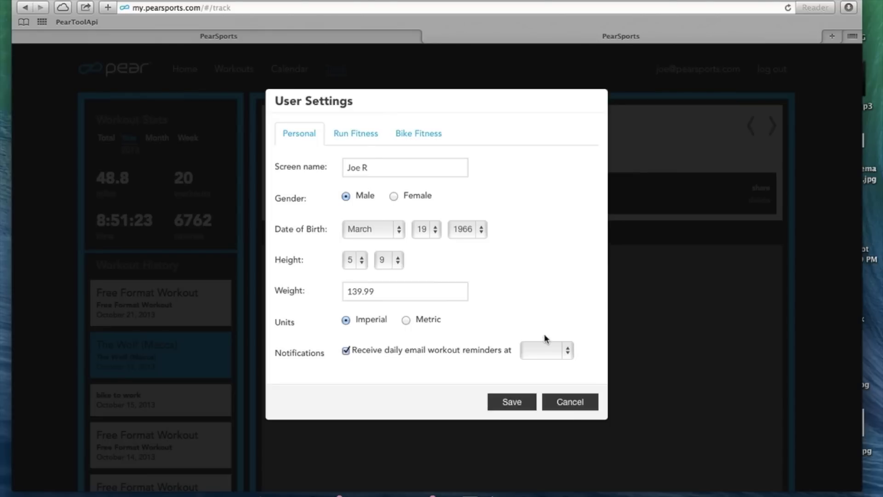
left_click(547, 346)
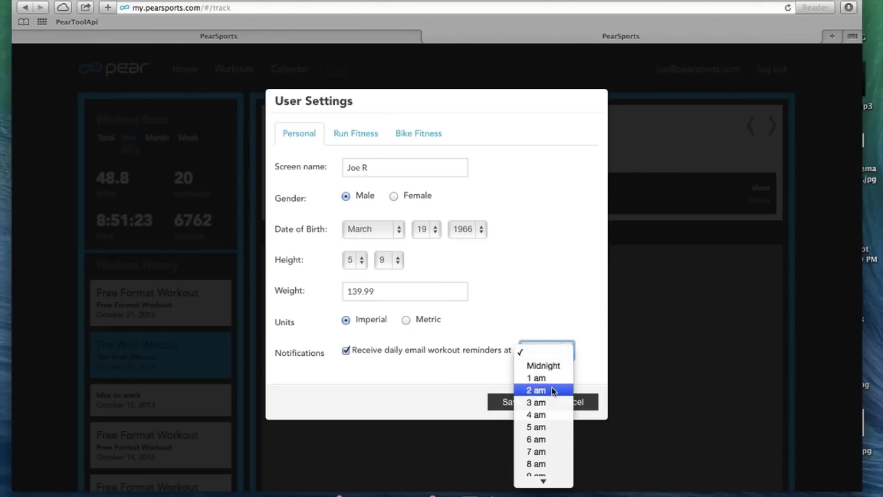
scroll(543, 391, "down", 5)
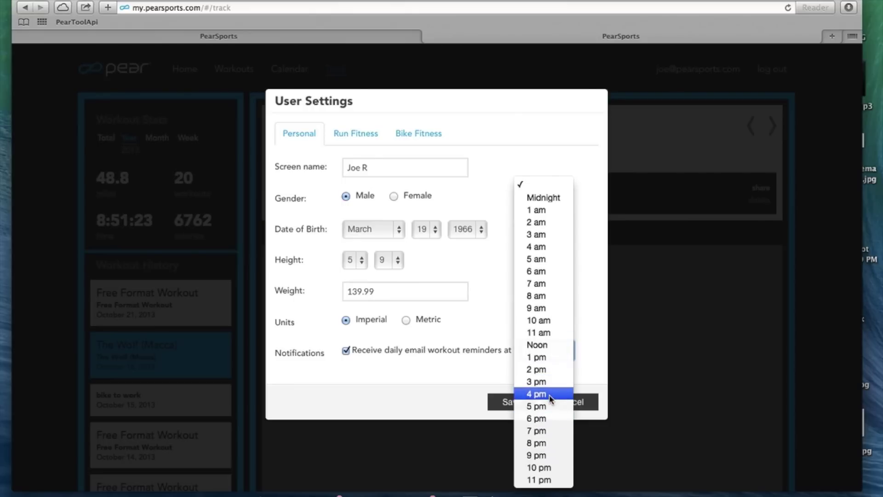
left_click(550, 397)
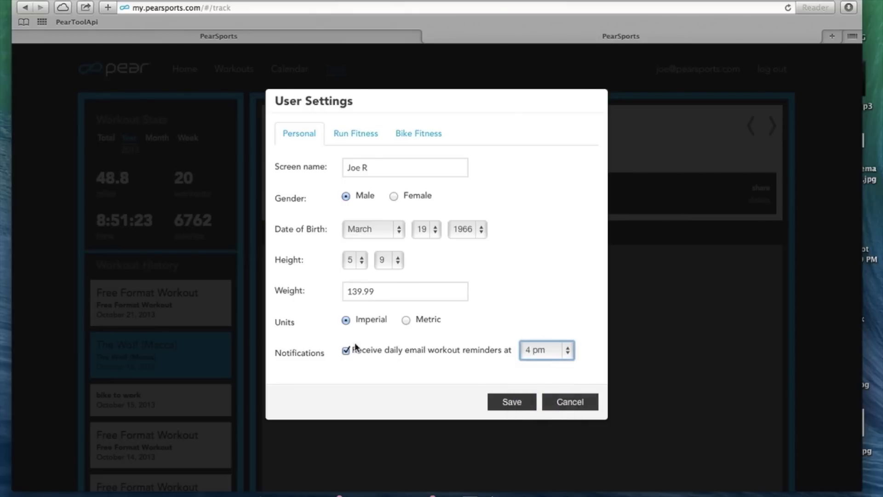
left_click(514, 402)
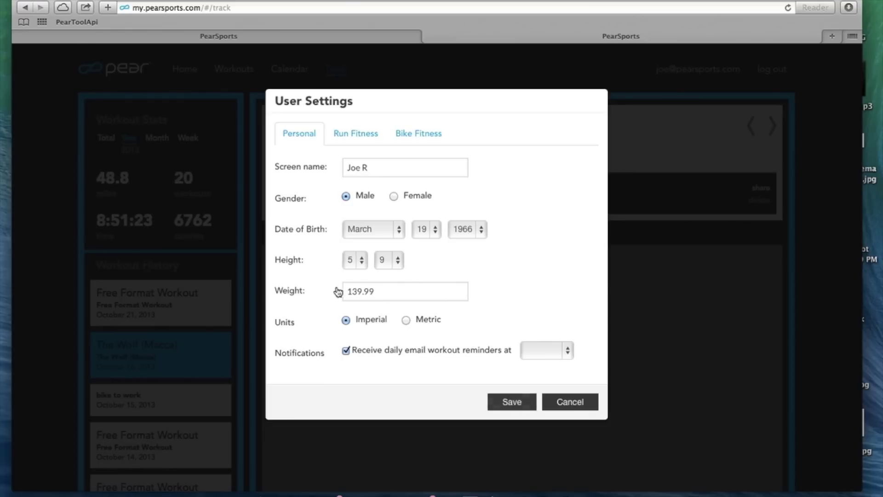
left_click(356, 135)
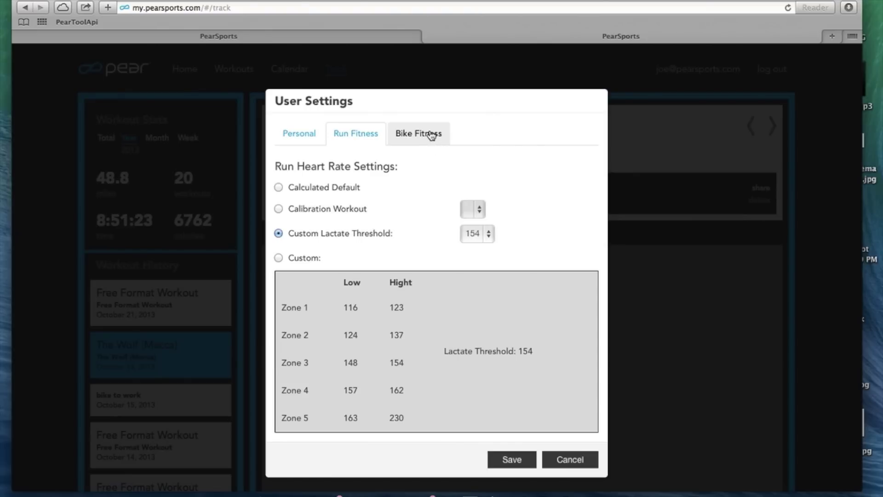
Step: Toggle Run Fitness zones to Custom and back to Custom Lactate Threshold, then save
scroll(460, 253, "down", 1)
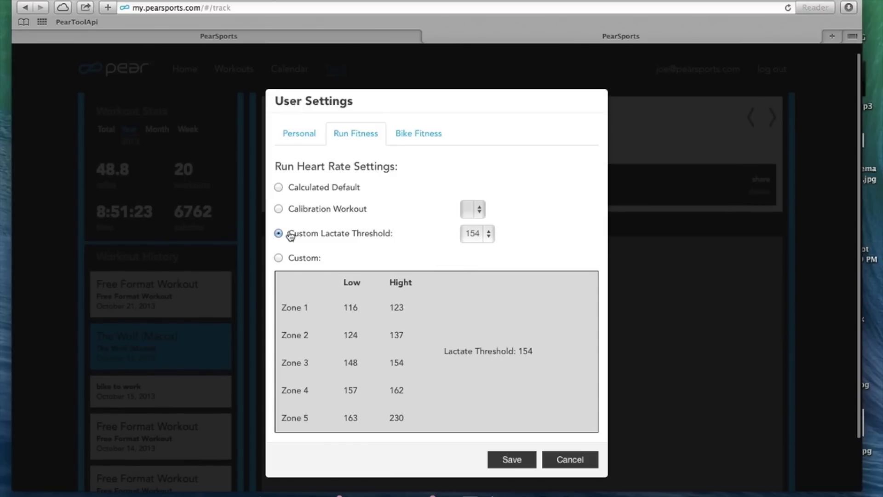
left_click(279, 257)
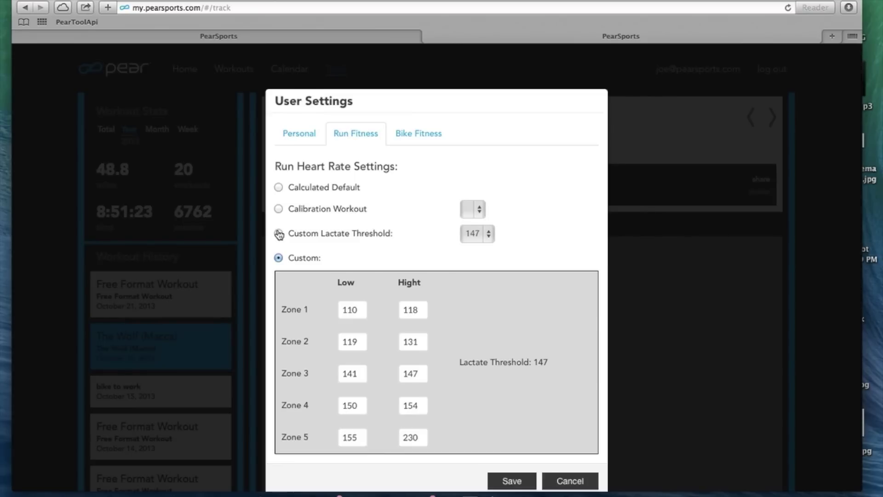
left_click(279, 234)
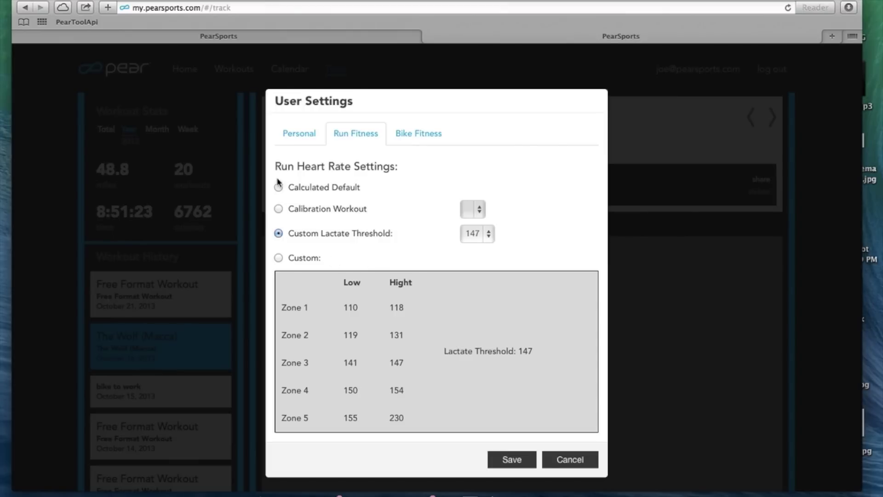
left_click(529, 460)
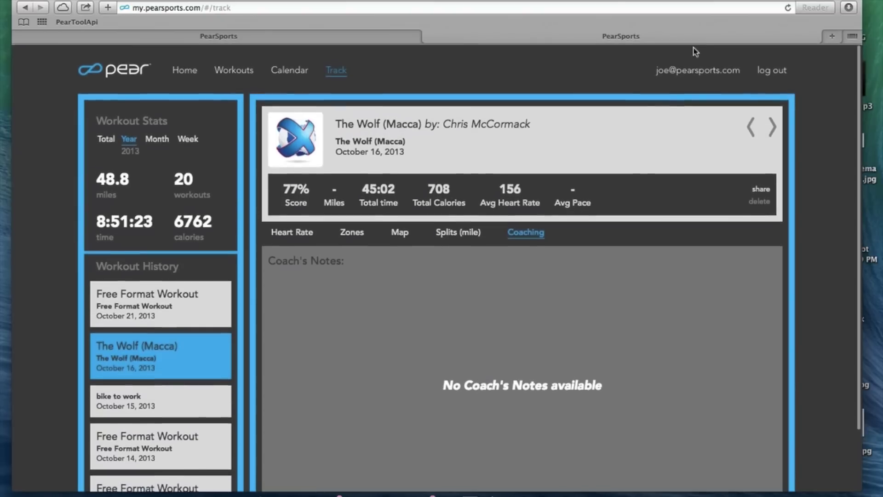
left_click(709, 71)
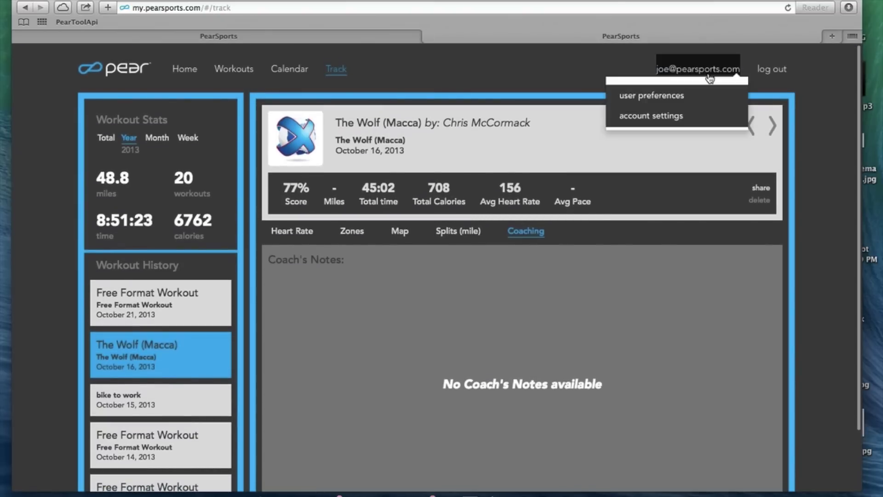
left_click(674, 116)
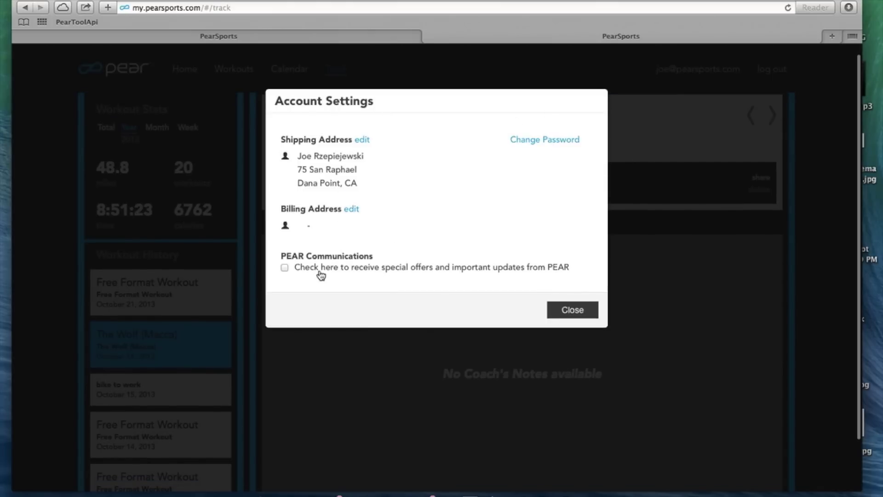
left_click(572, 309)
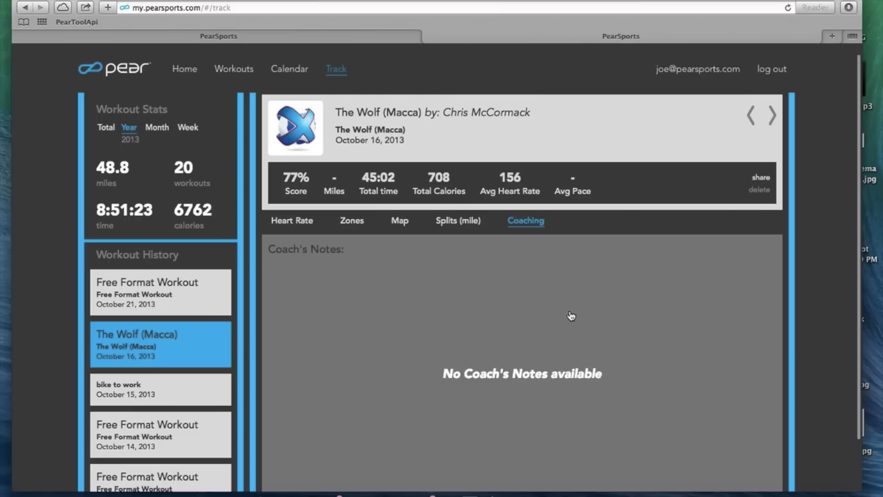
scroll(663, 210, "down", 3)
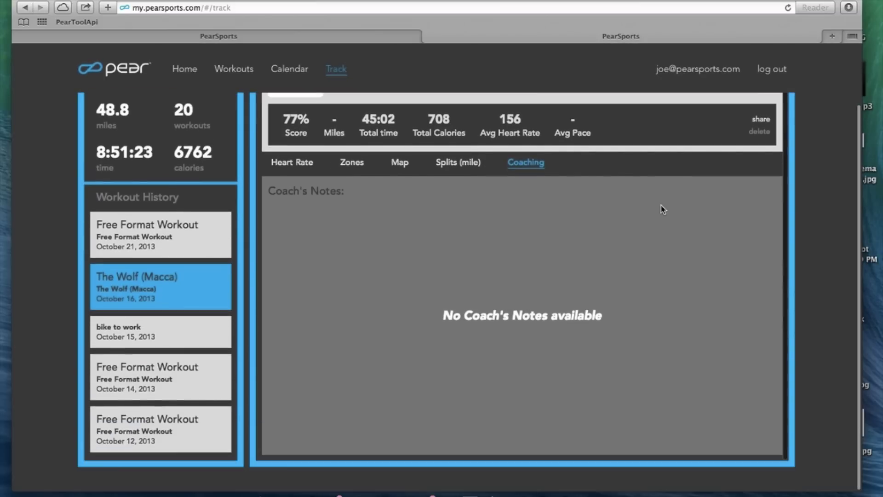
scroll(663, 209, "up", 3)
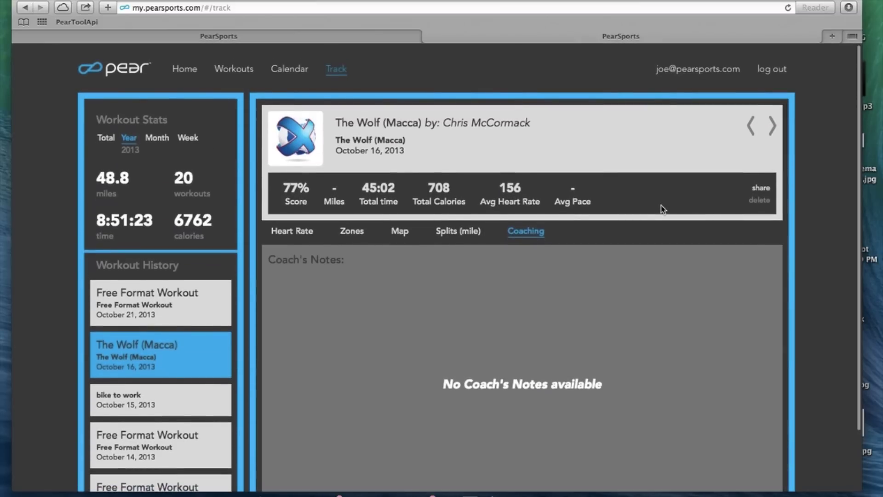